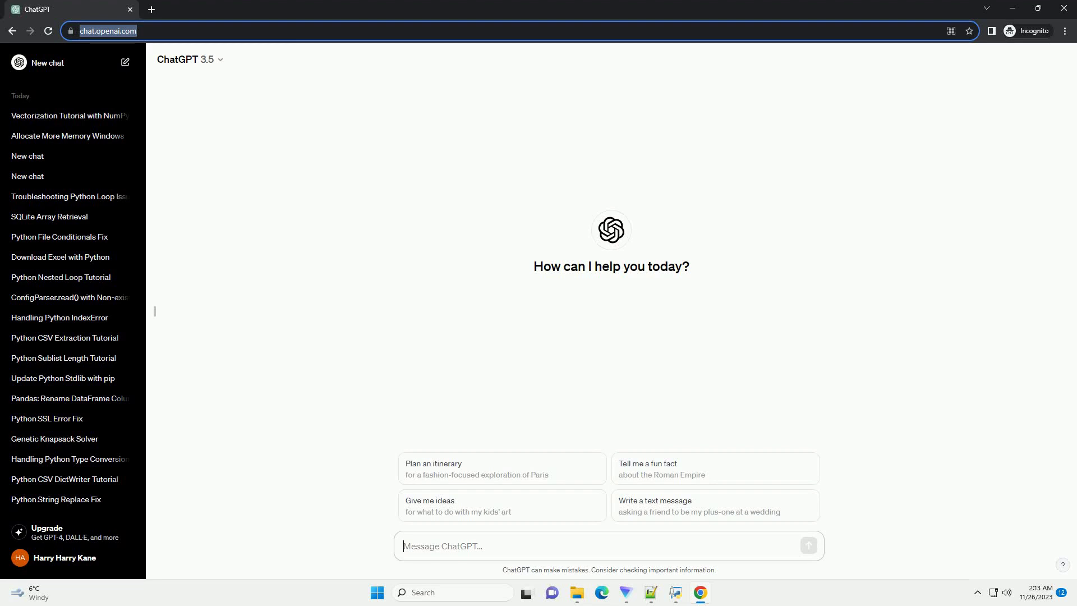
- Paste and send the prompt requesting a Python 2.7.12 requests dependency-warning tutorial
type("write an informative tutorial about import request command in python 2.7.12 yeilding requests dependency warning with code example")
key("Return")
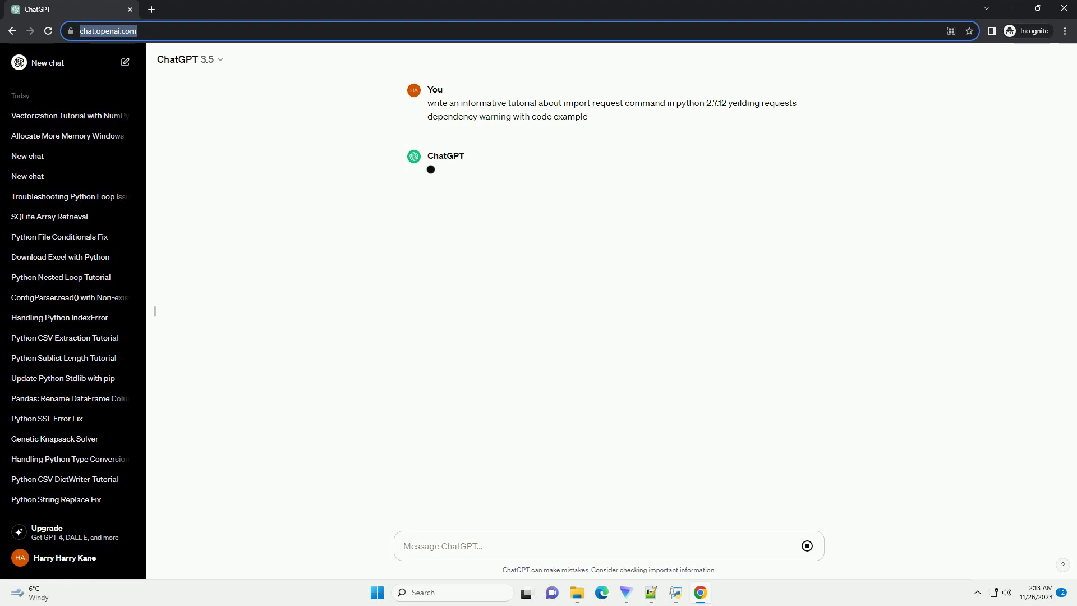